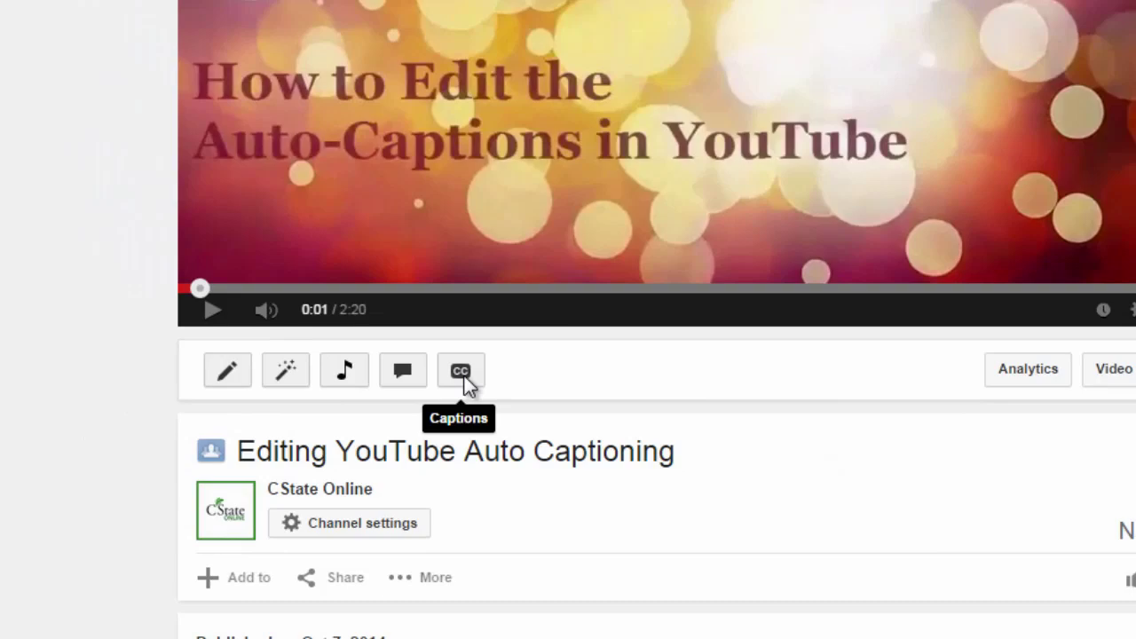
On the Subtitles and CC tab, set the video's original language to English
click(426, 395)
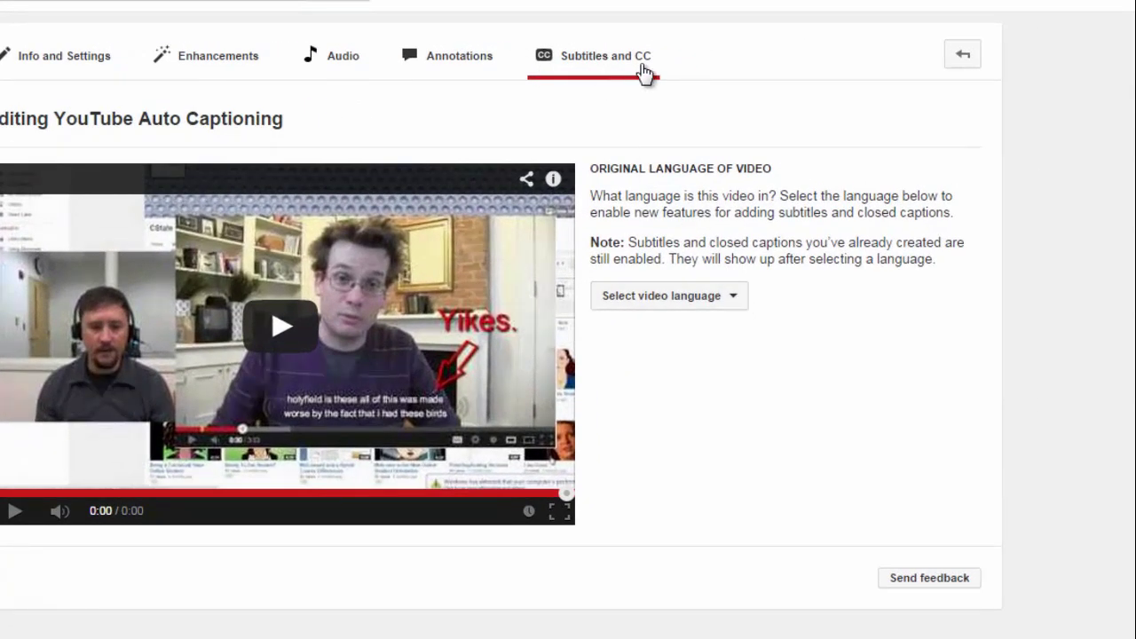
click(736, 302)
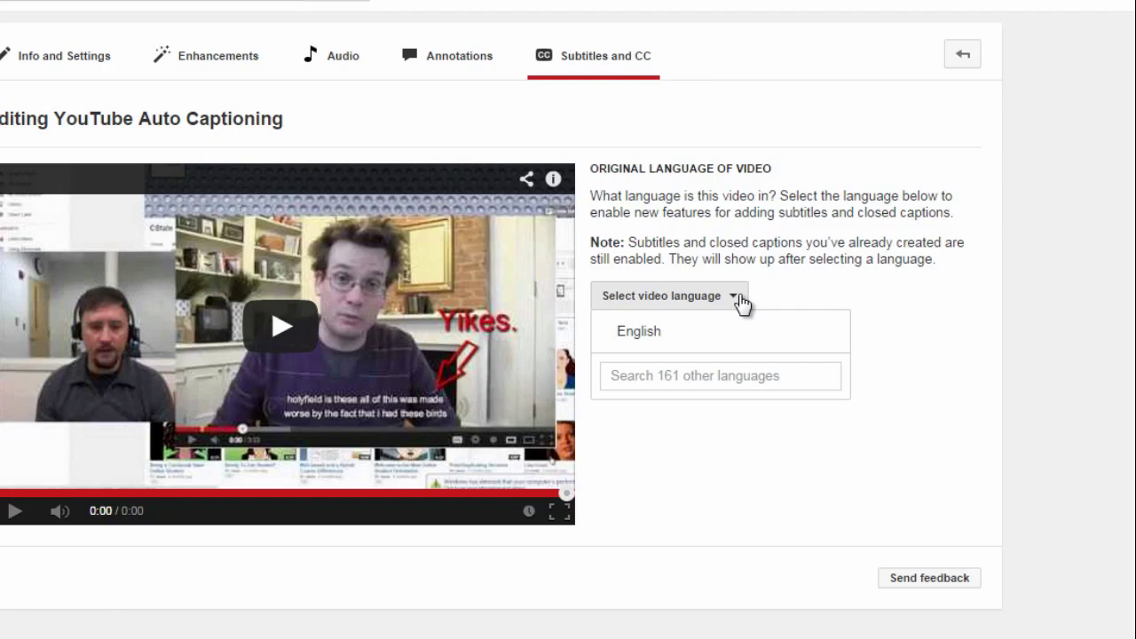
click(648, 335)
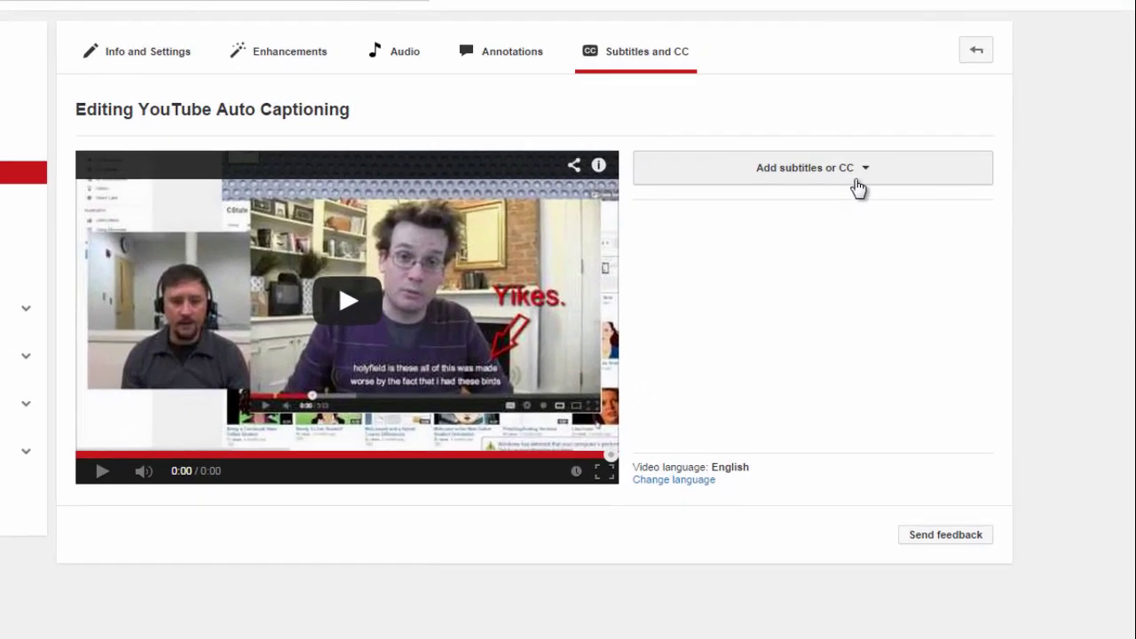
Add a new English subtitle track to reach the creation-method options
click(857, 188)
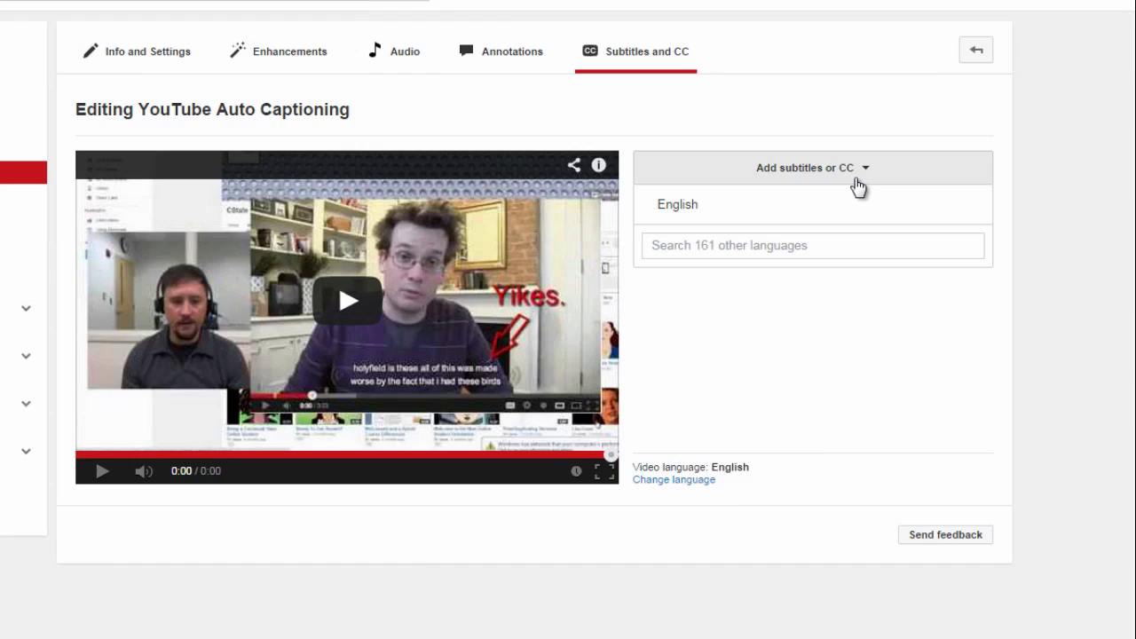
click(710, 205)
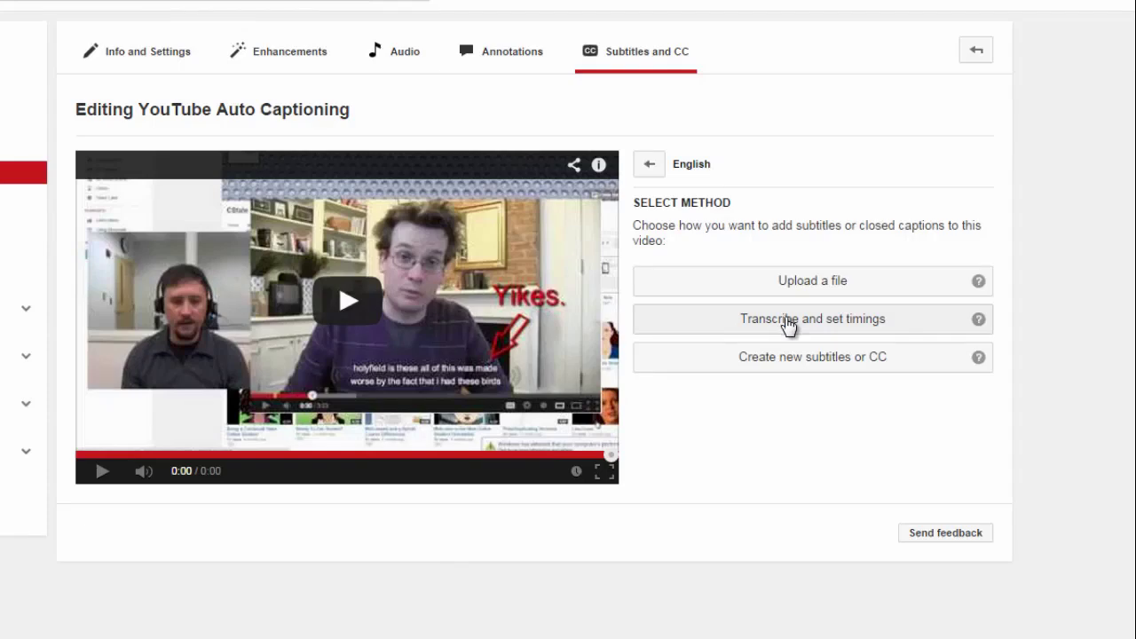
Transcribe 'How to edit auto captioning' while playing the video, and save it
click(788, 321)
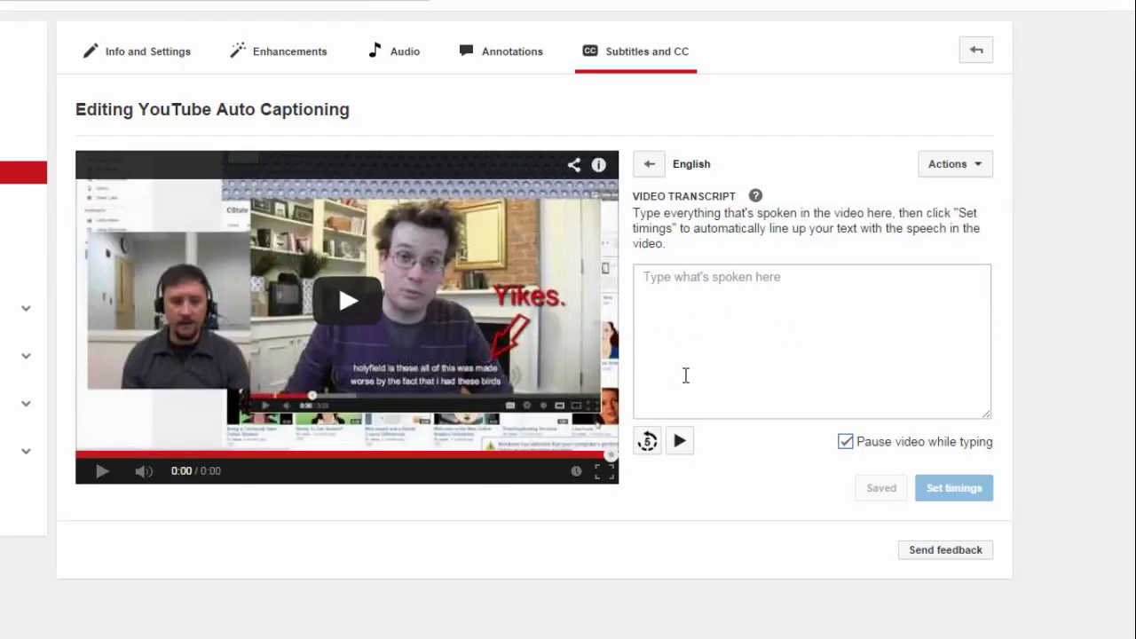
click(714, 335)
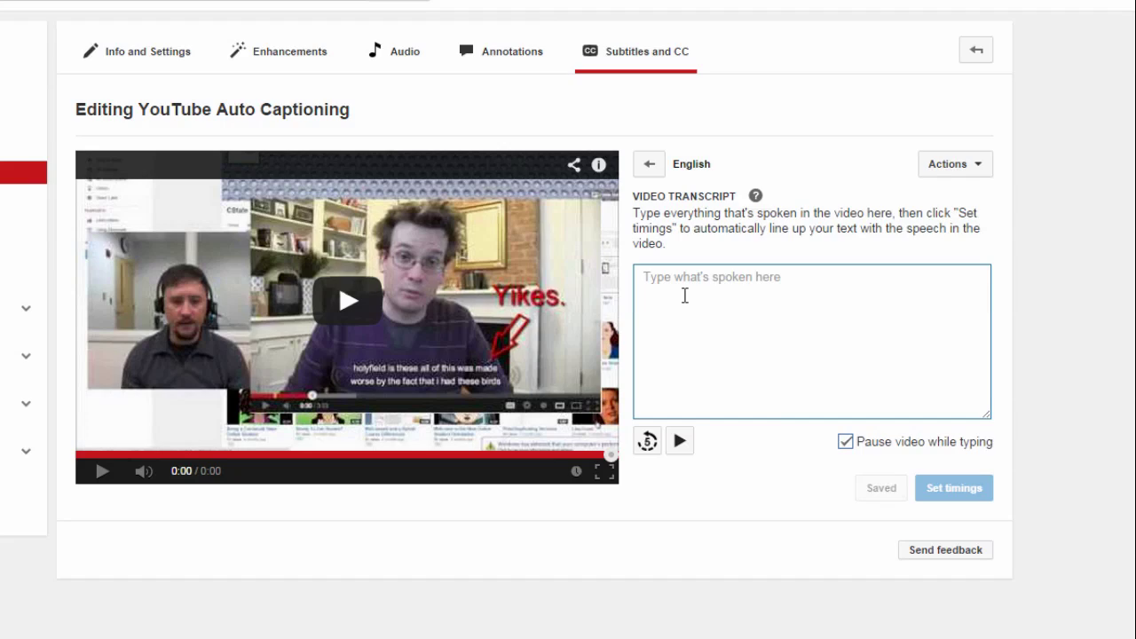
text(Star)
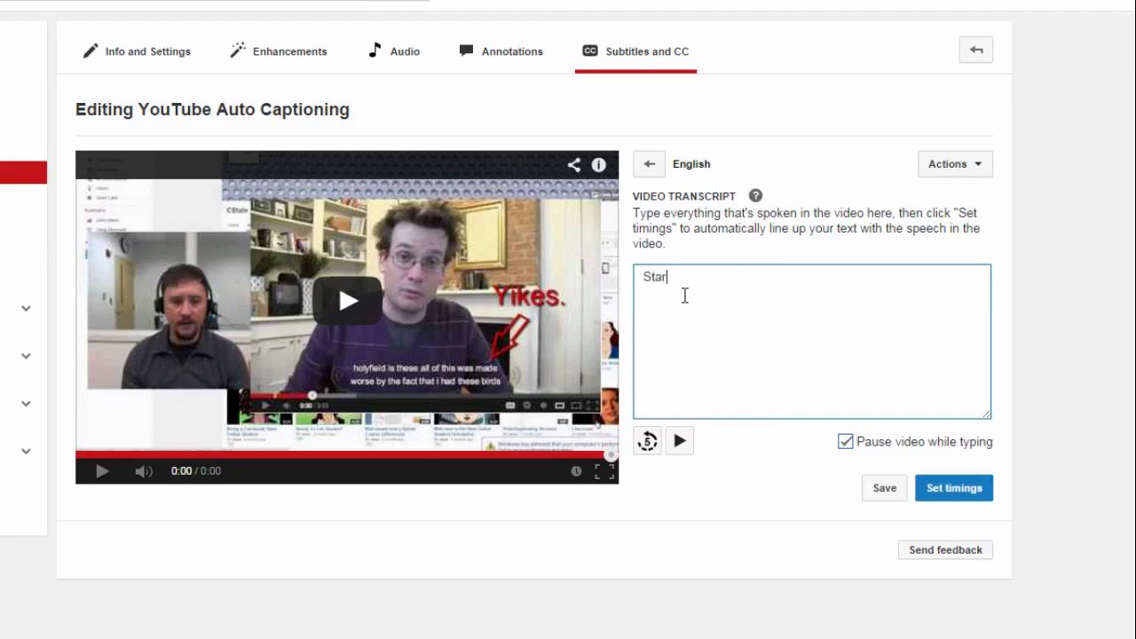
text(t)
key(BackSpace)
key(BackSpace)
key(BackSpace)
key(BackSpace)
key(BackSpace)
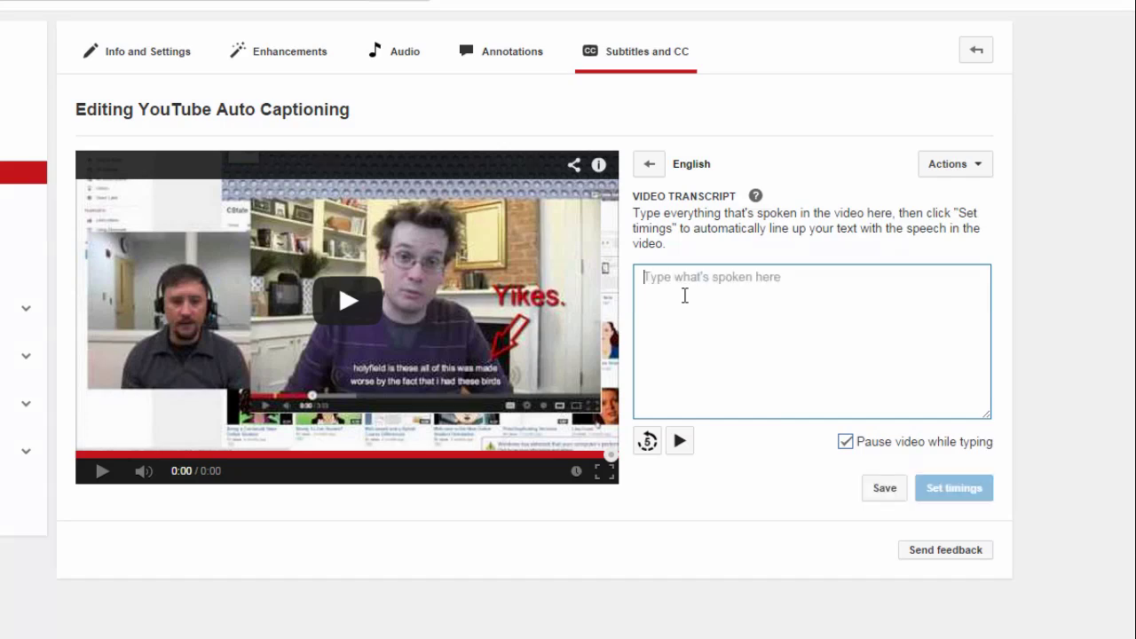
click(366, 311)
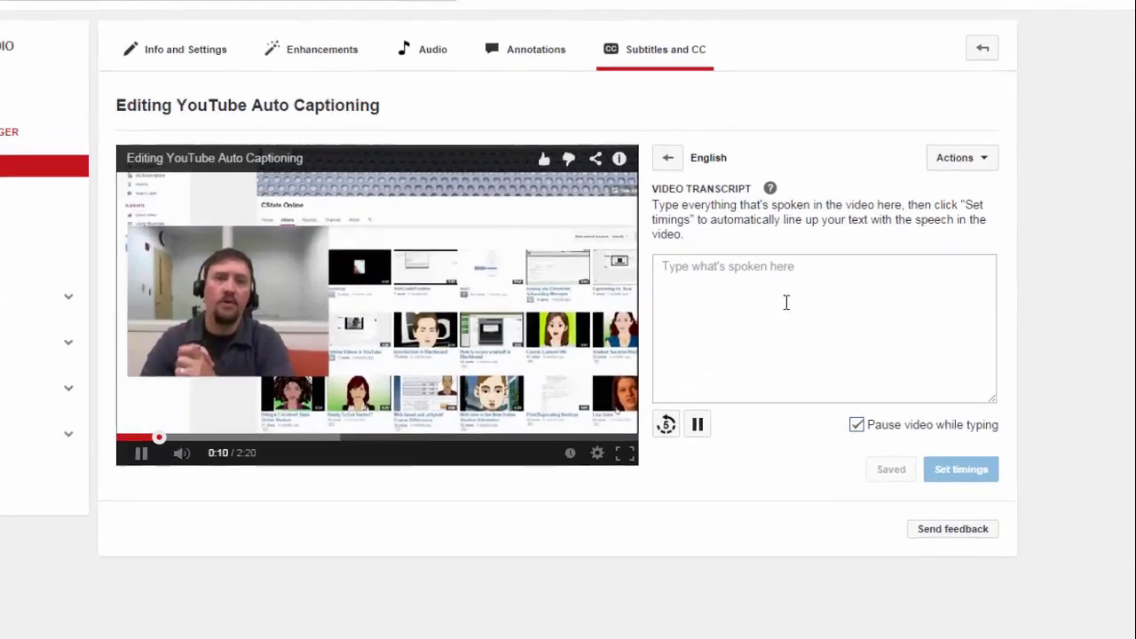
click(785, 302)
text(How to)
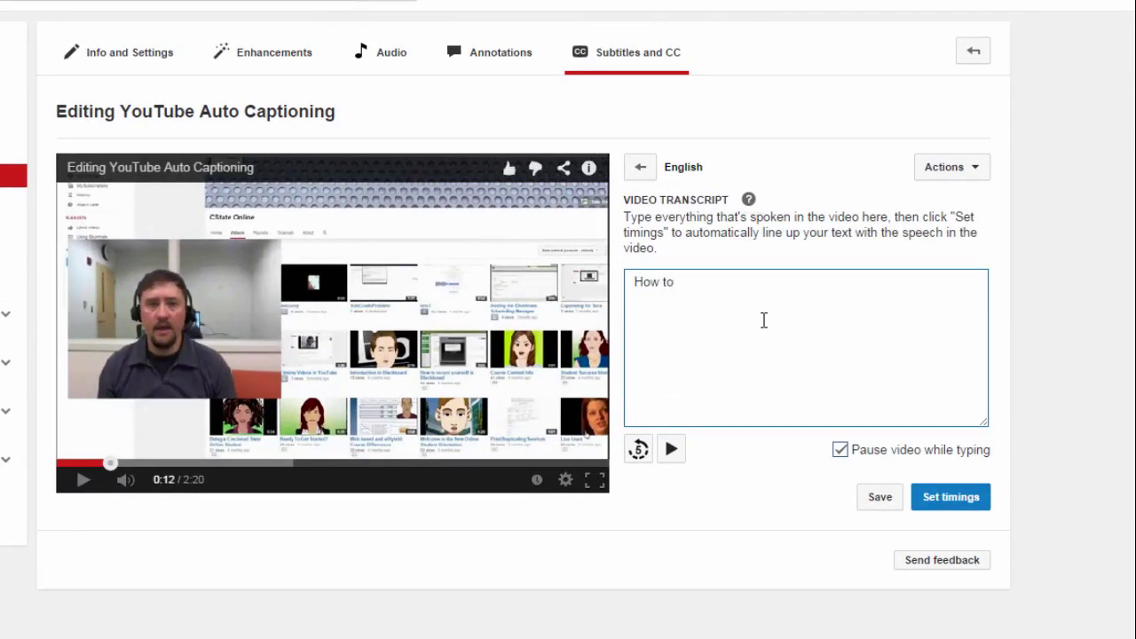
text( edit auto captioning)
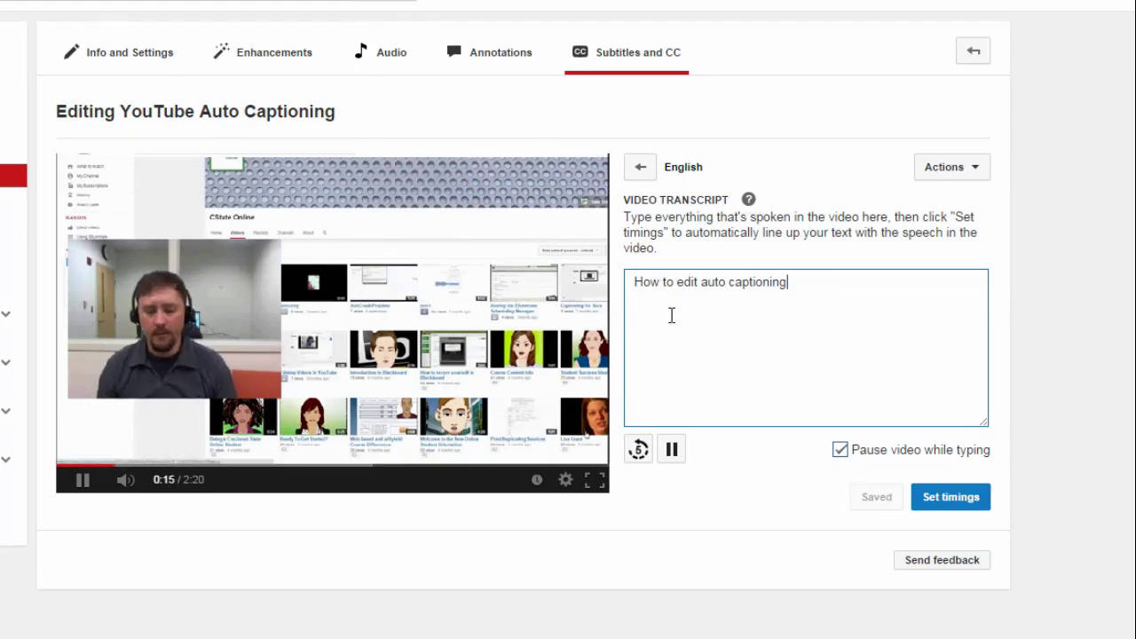
click(84, 479)
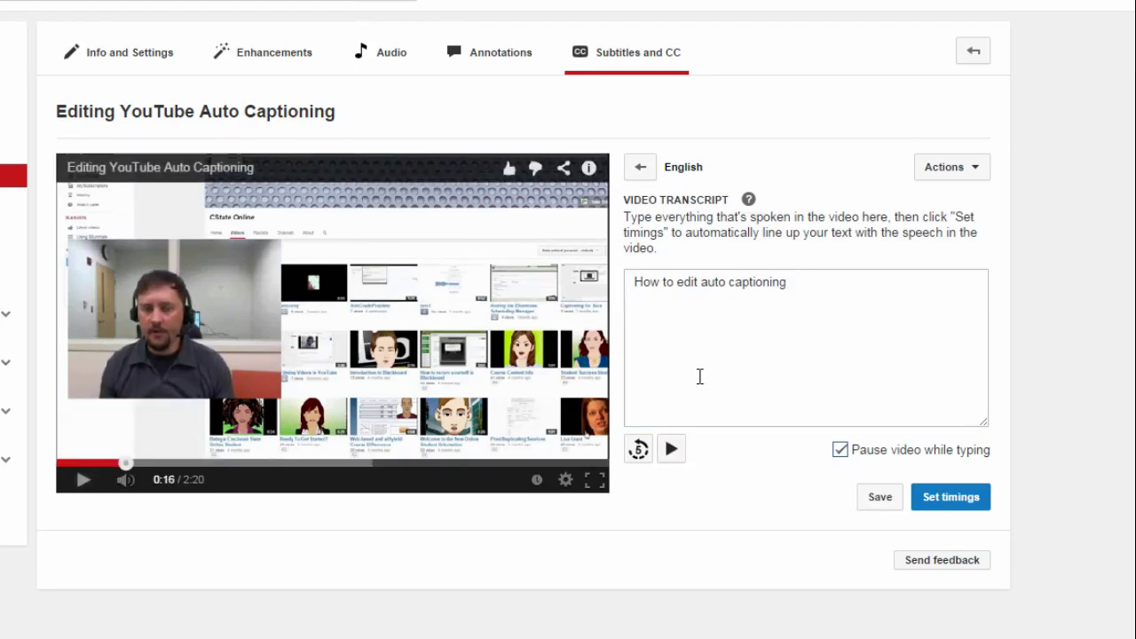
click(627, 393)
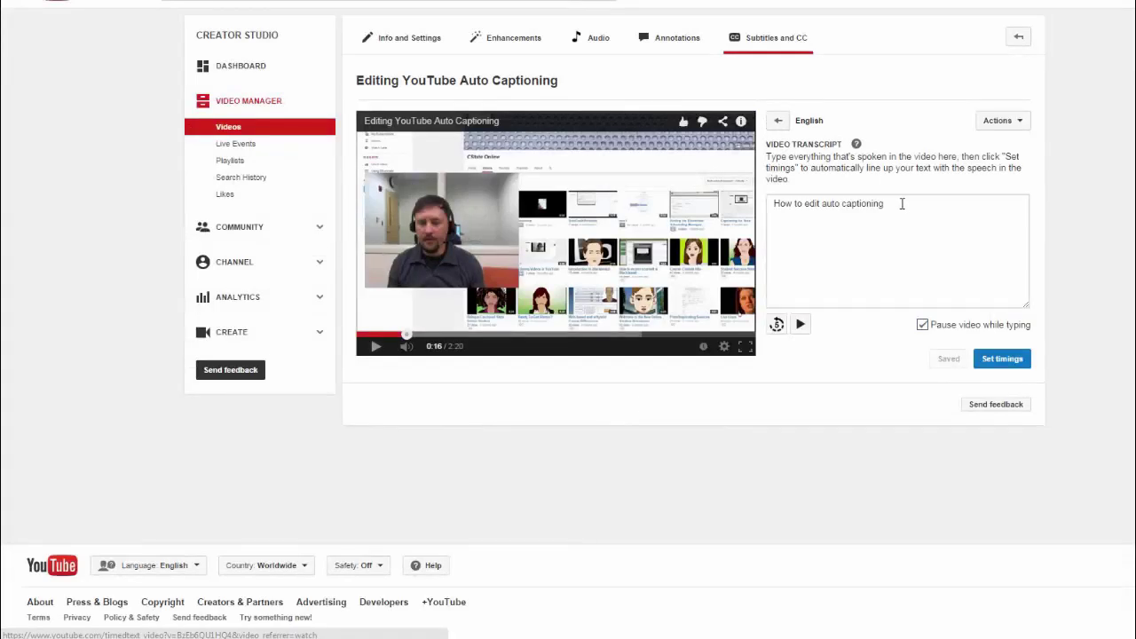
Delete the saved transcript text and go back to the subtitle language list
drag(900, 204, 686, 190)
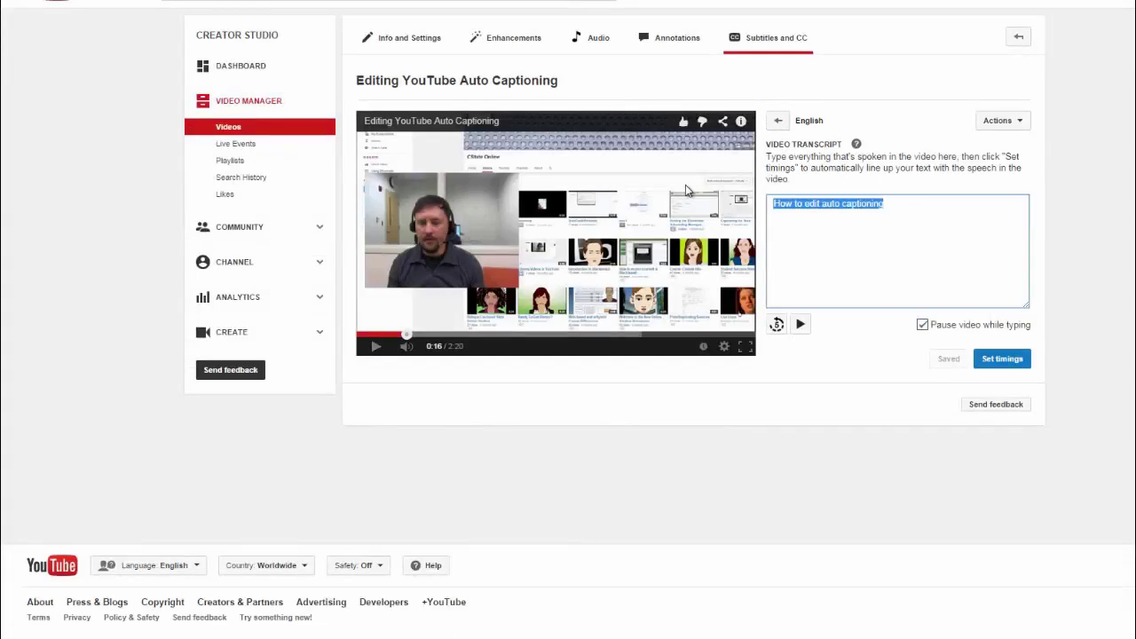
key(BackSpace)
click(778, 120)
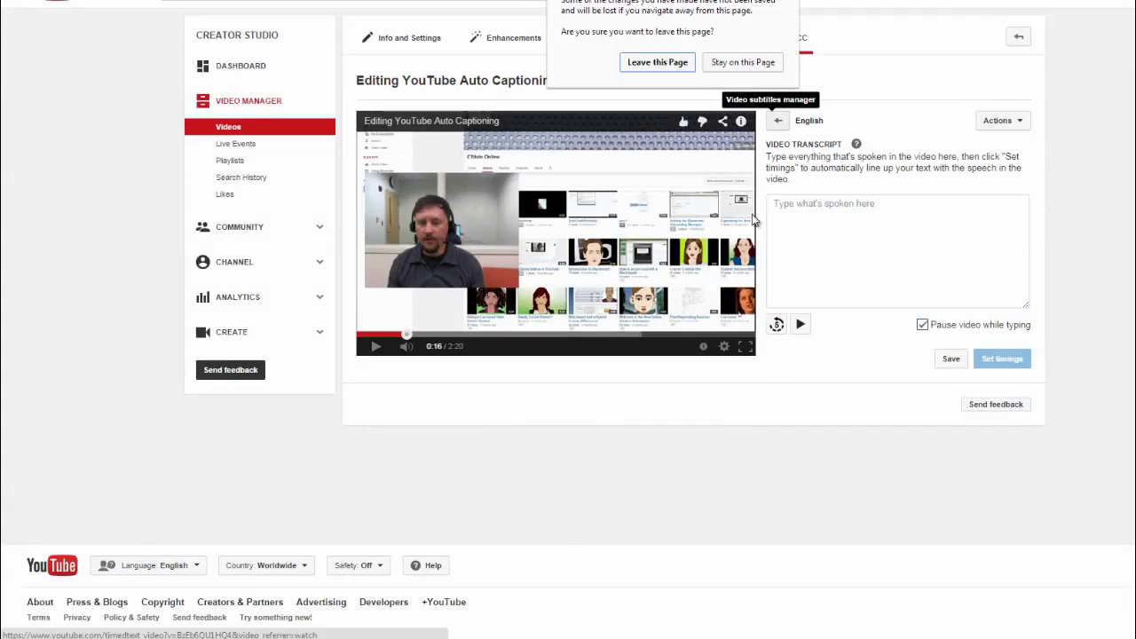
Leave the page without saving and sign back in to YouTube
click(689, 63)
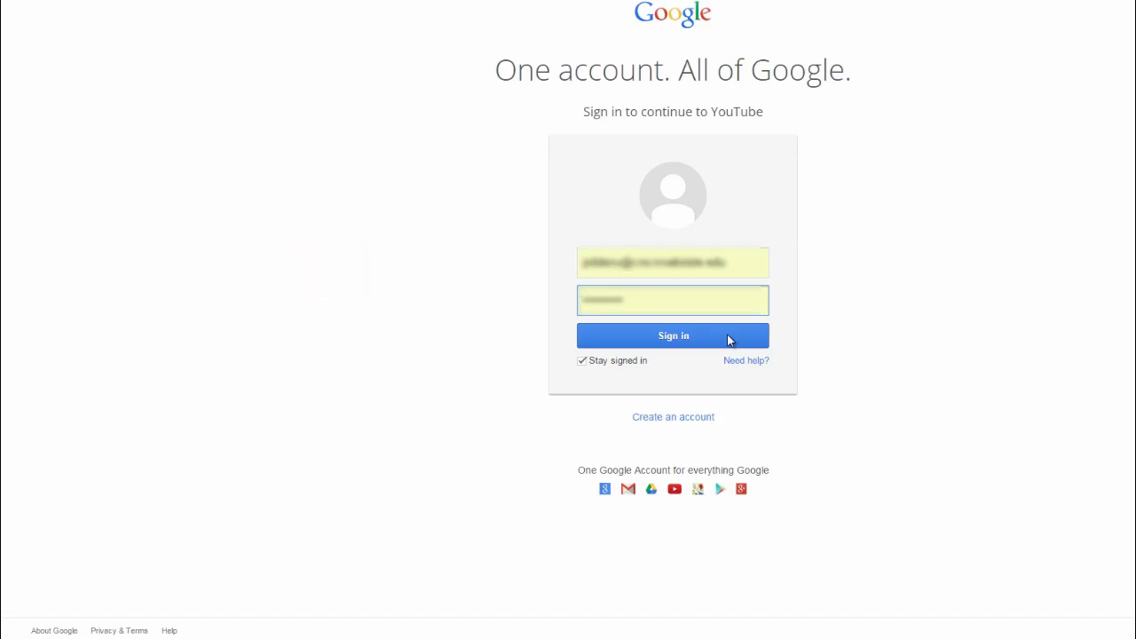
click(688, 337)
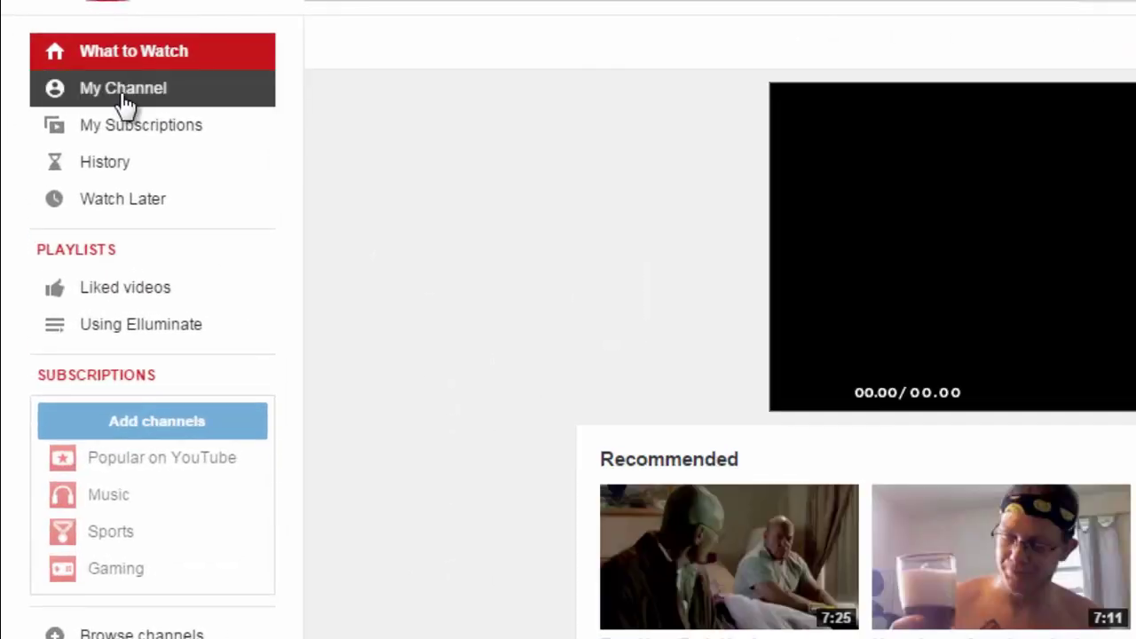
Open the subtitles settings for 'How To Edit YouTube Auto Captioning' from the channel's videos
click(129, 93)
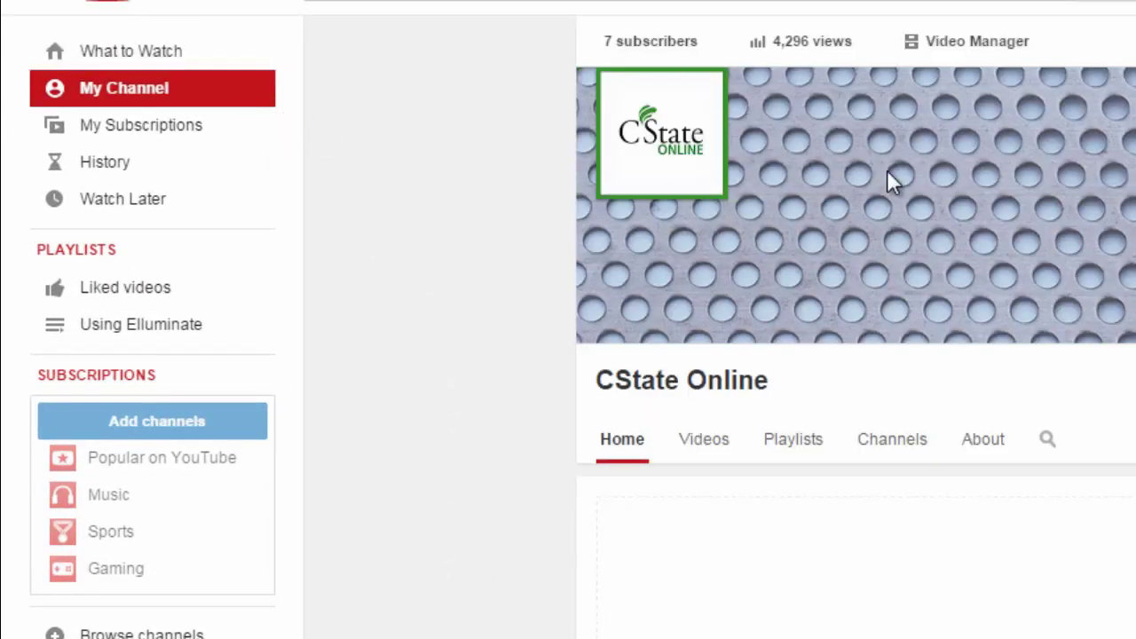
click(945, 44)
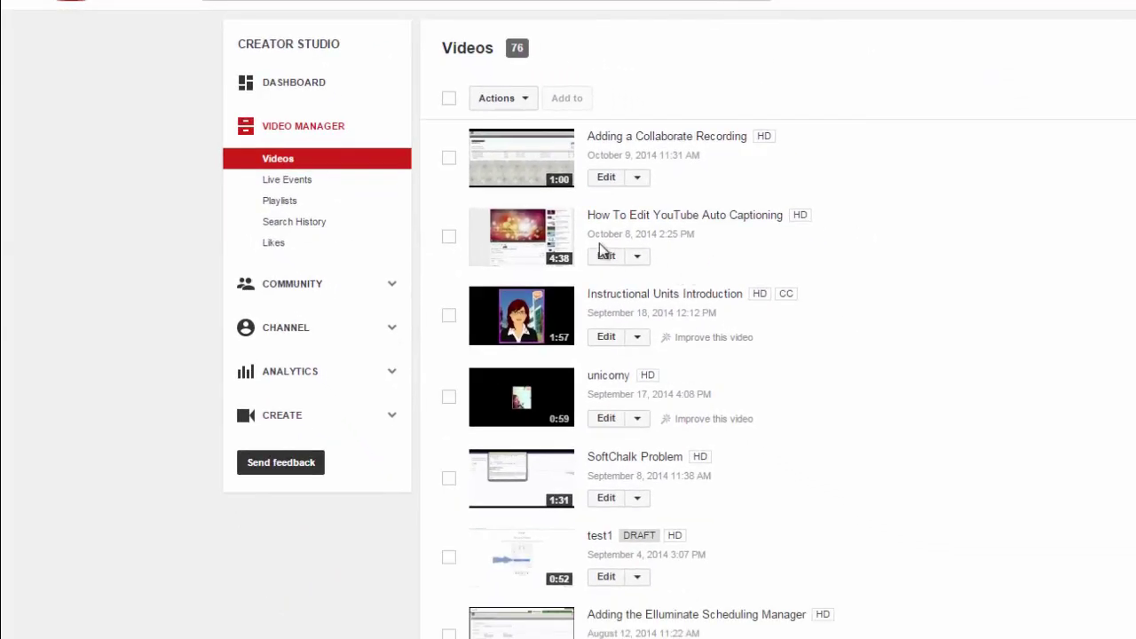
click(636, 257)
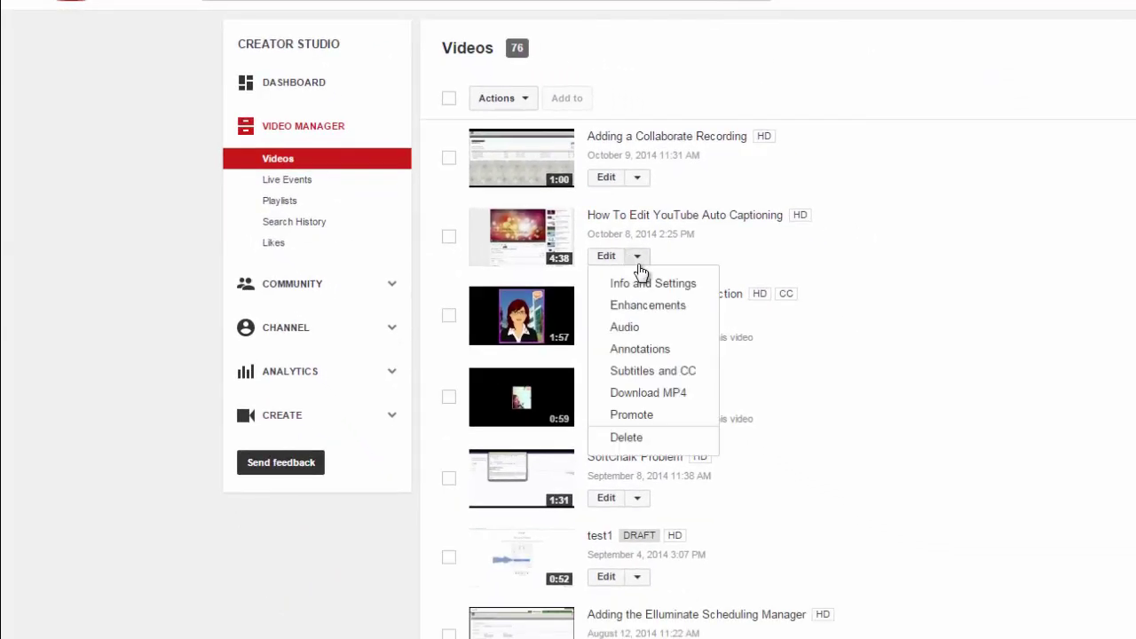
click(676, 378)
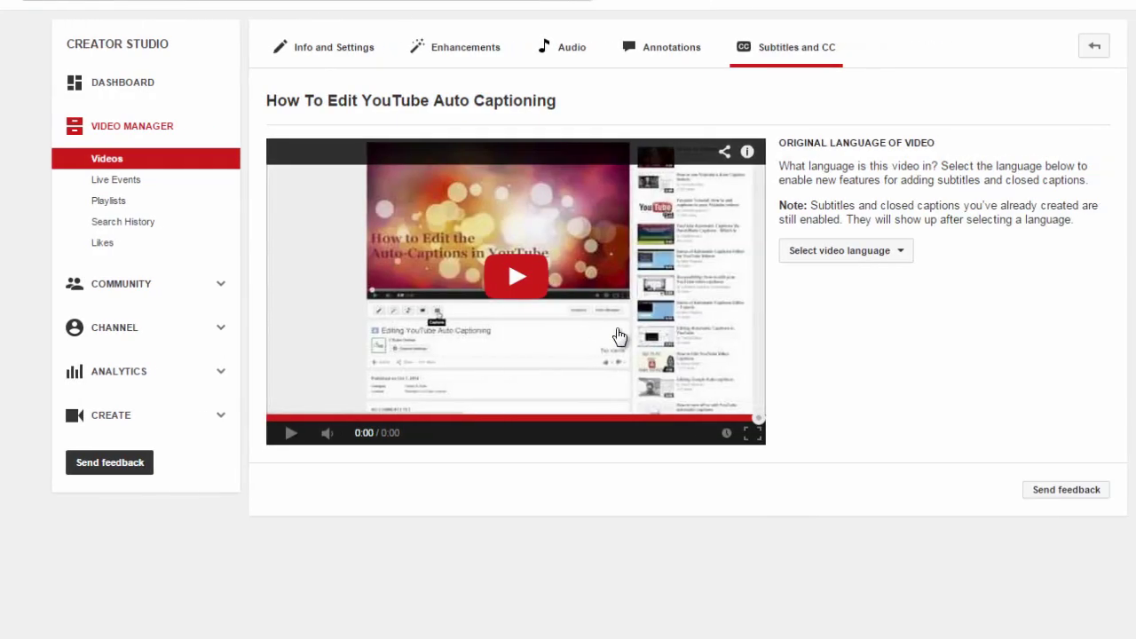
Set the video language to English and close the add-subtitles language list unused
click(852, 254)
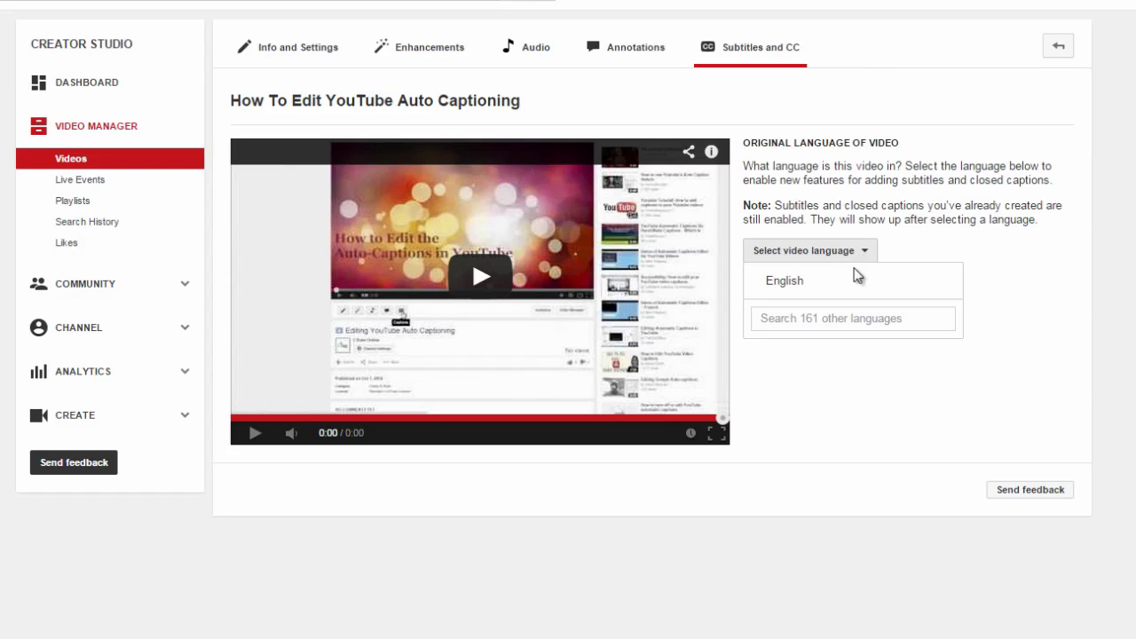
click(825, 285)
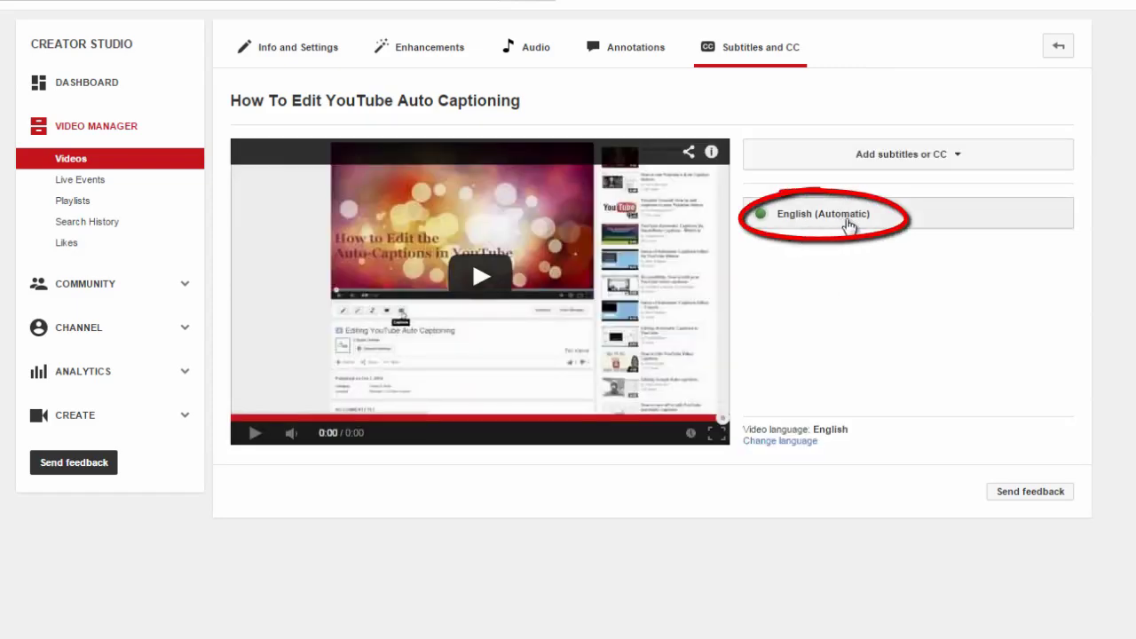
click(939, 158)
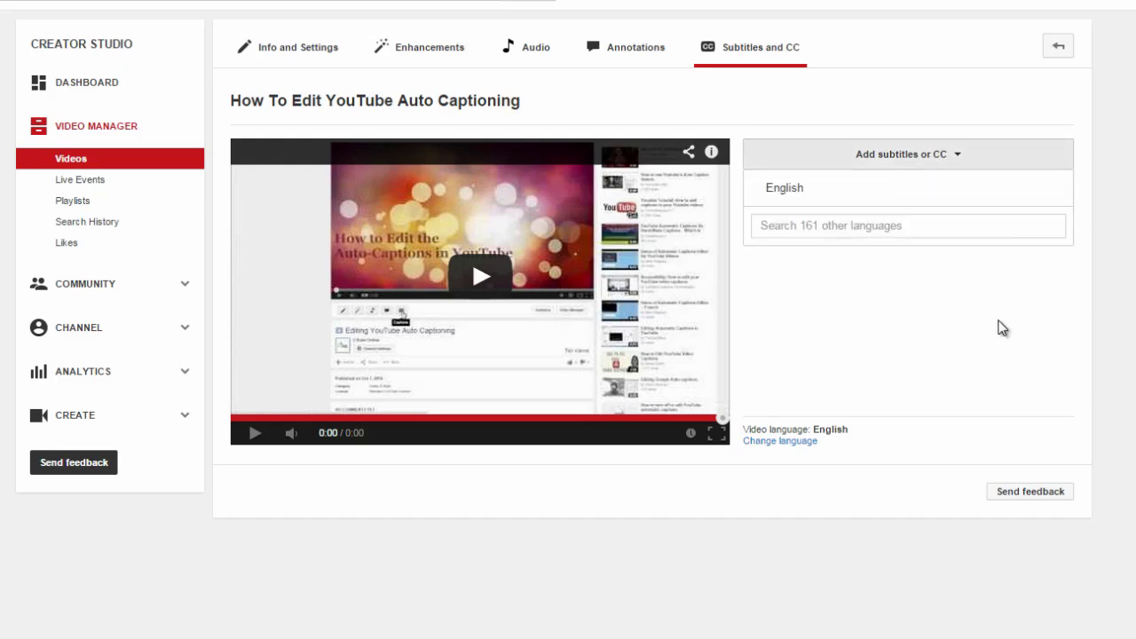
click(938, 286)
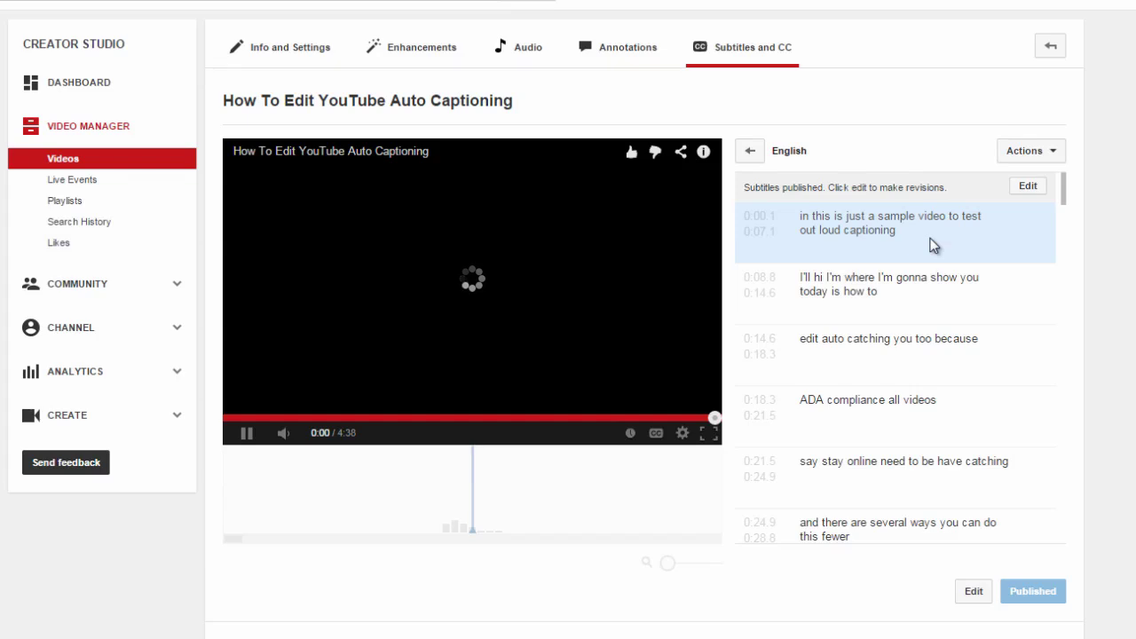
Review the automatic captions, then in edit mode change 'in' to 'T' and 'out loud' to 'auto-'
click(248, 433)
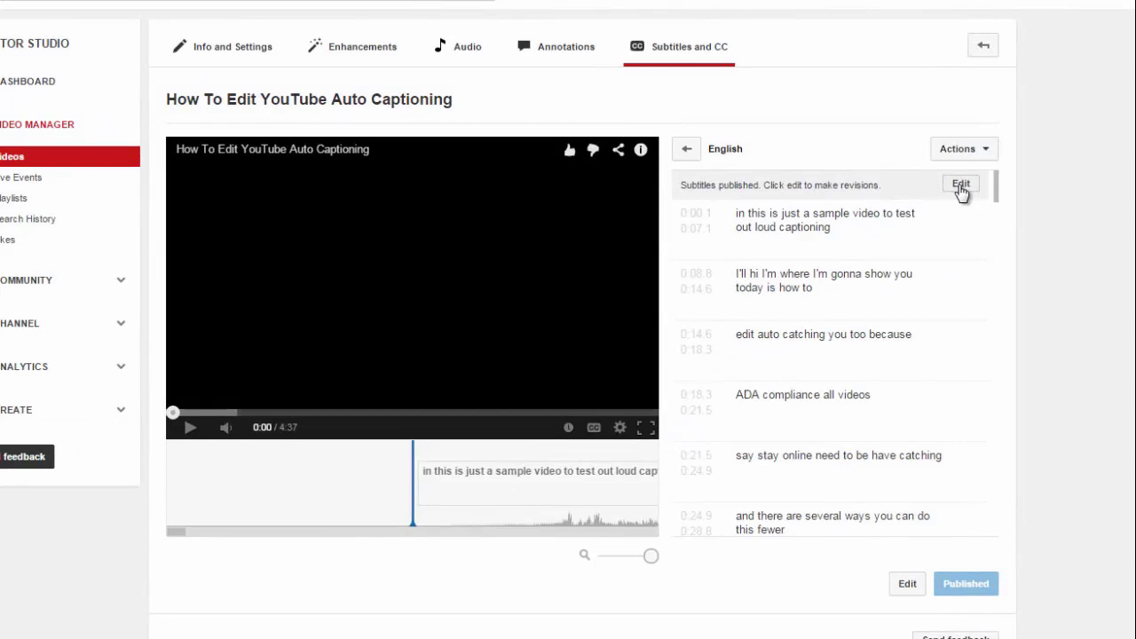
click(961, 186)
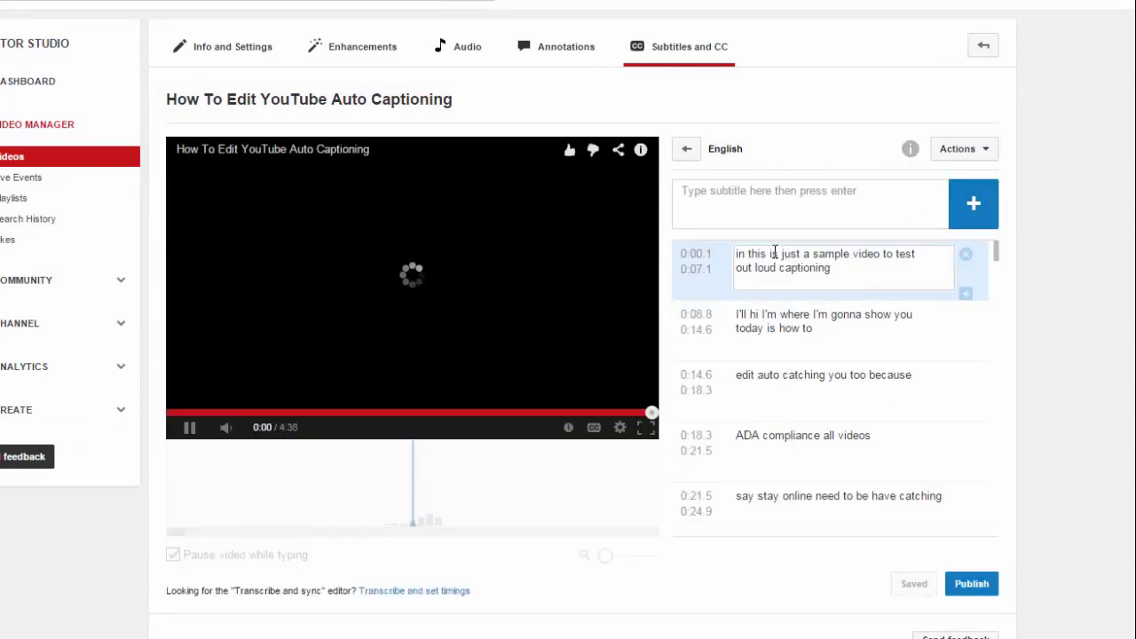
drag(753, 254, 734, 255)
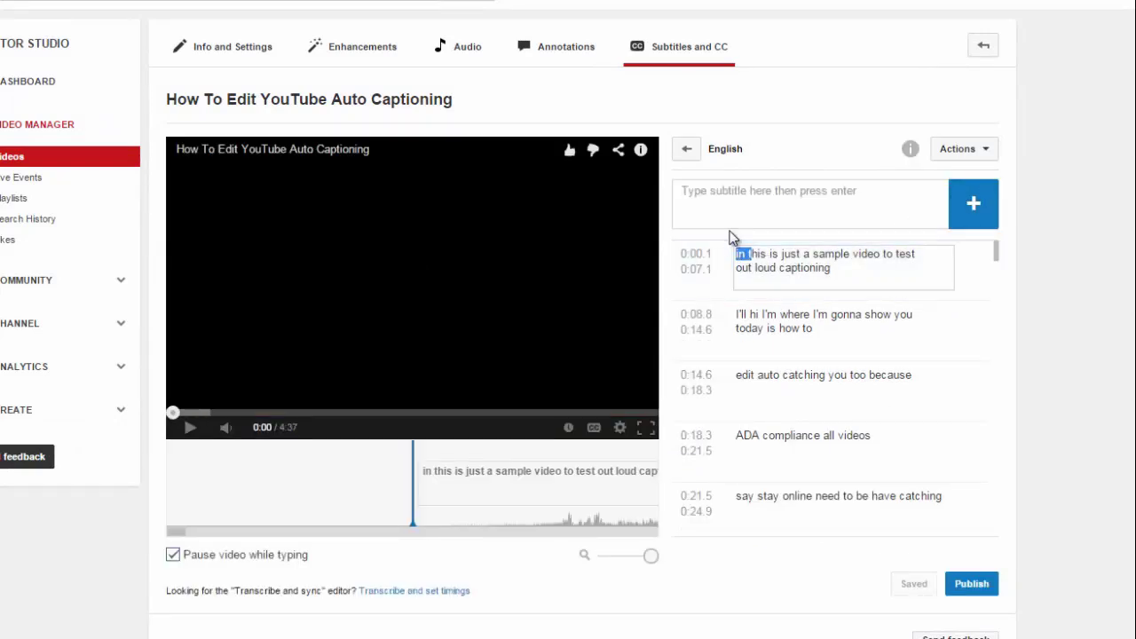
text(T)
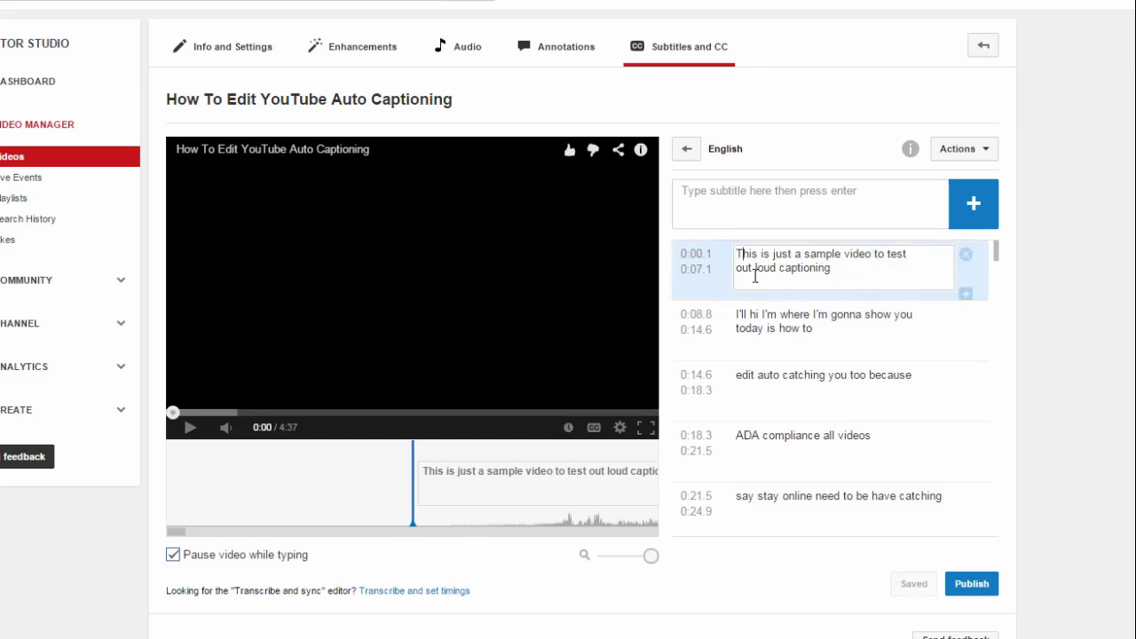
drag(736, 267, 788, 268)
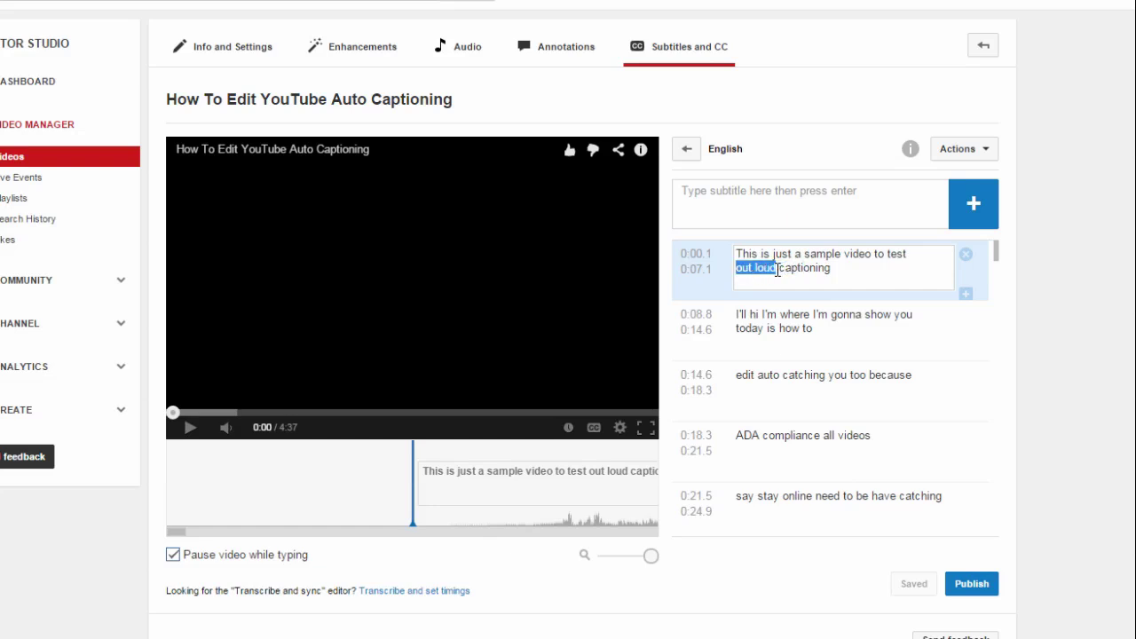
text(aut)
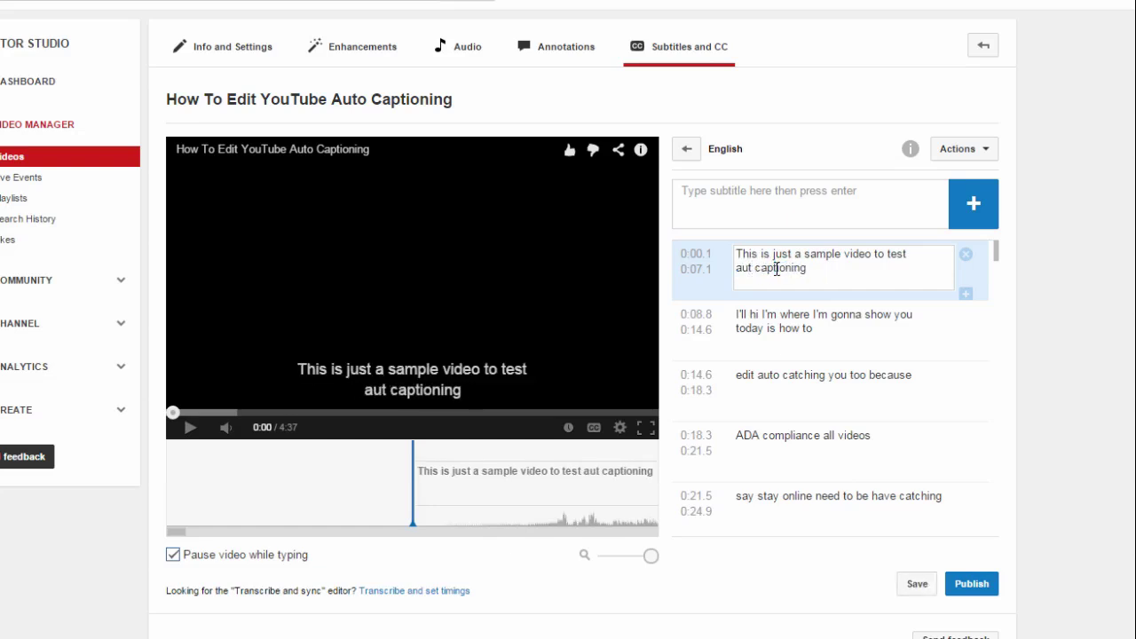
text(o-)
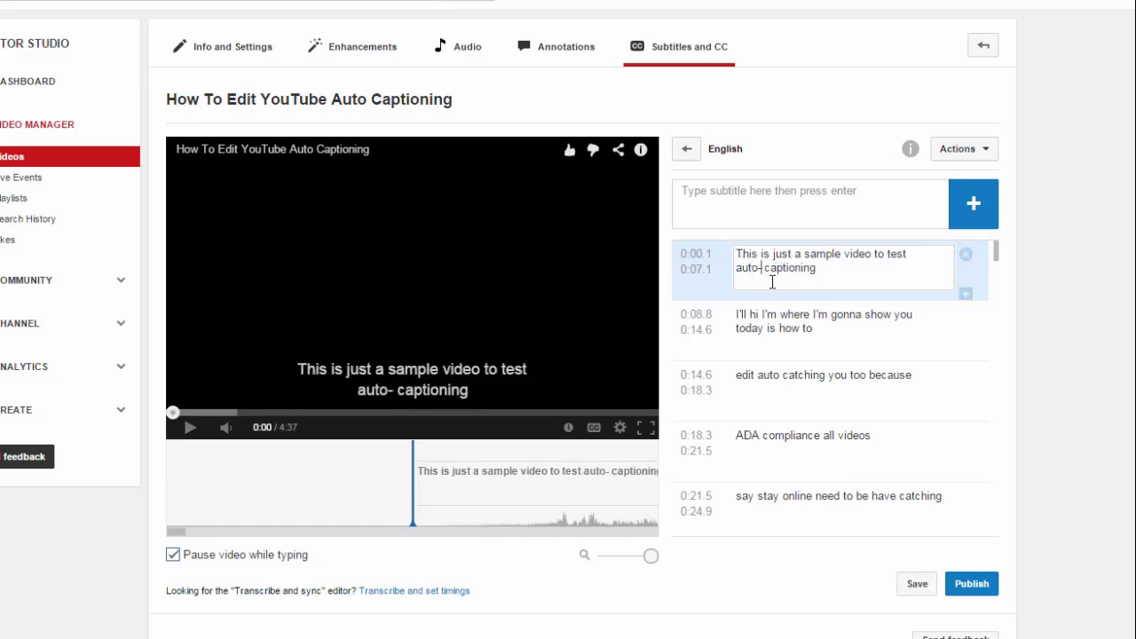
Join 'auto-captioning', end the first caption with a period, and scroll through the track
key(Right)
key(BackSpace)
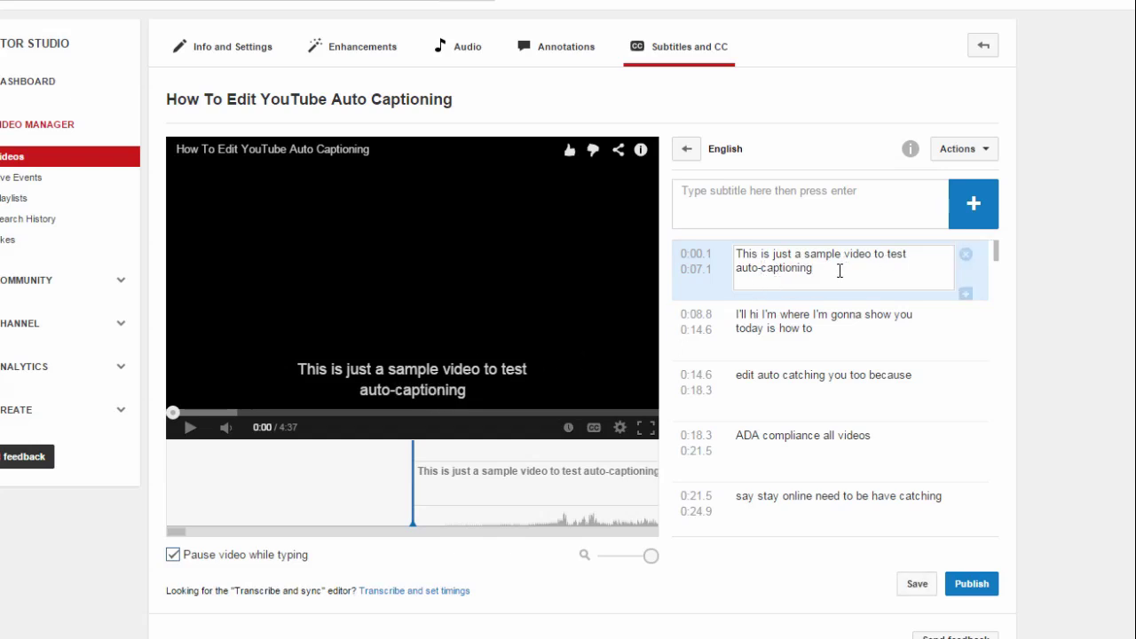
text(.)
scroll(835, 341, down, 2)
scroll(849, 274, down, 3)
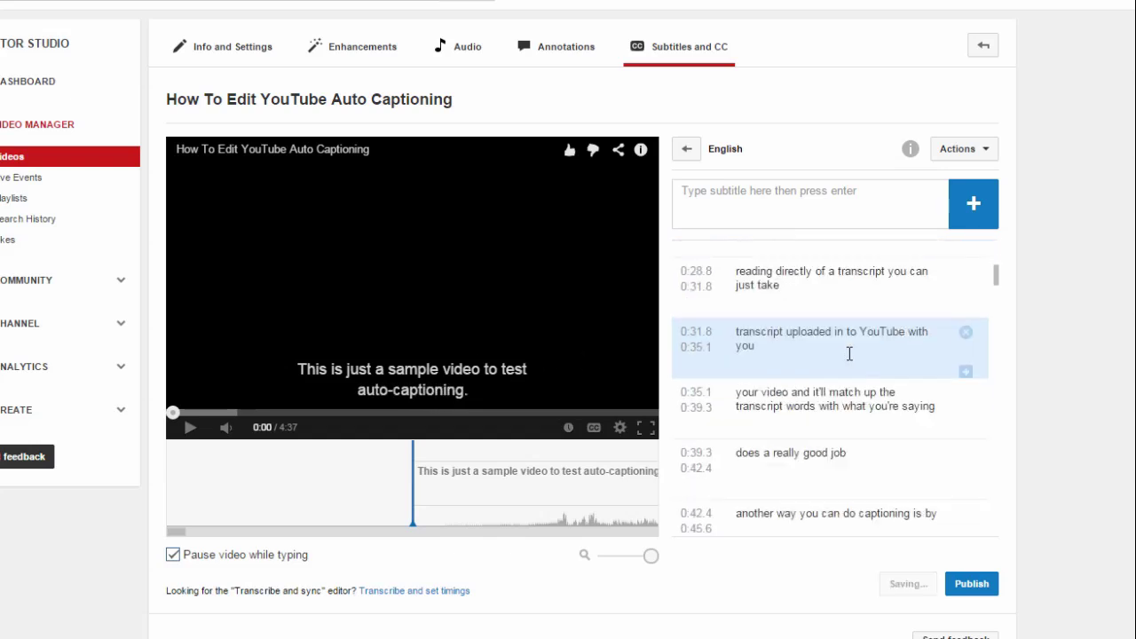
scroll(849, 355, down, 3)
scroll(869, 381, down, 2)
scroll(939, 407, up, 5)
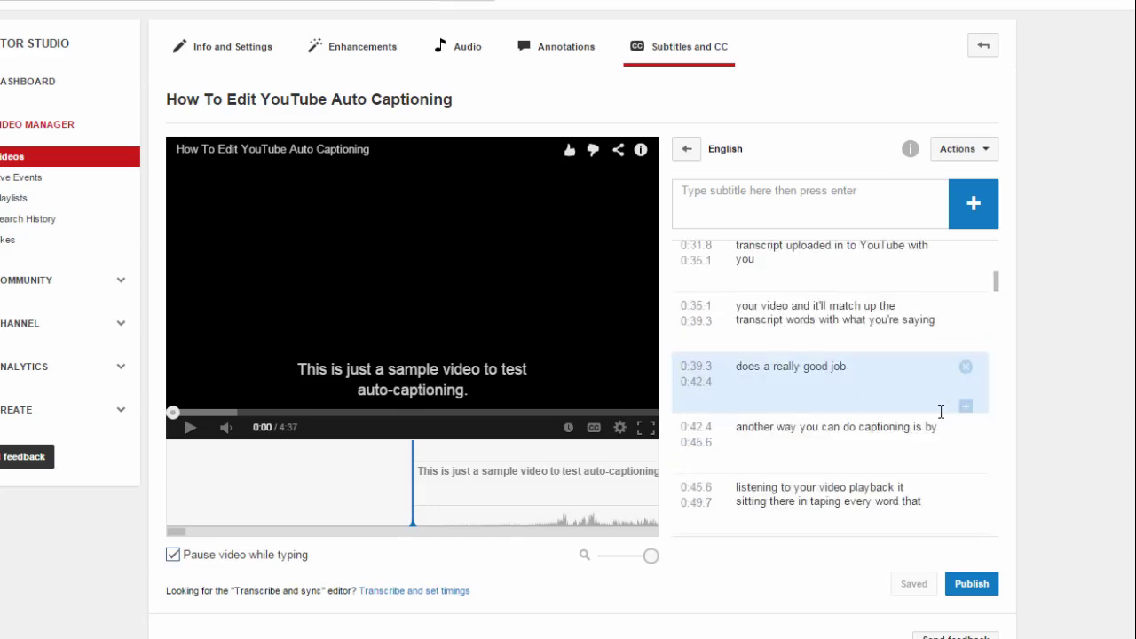
Publish the captions, then play the watch-page video to 0:07 to check the corrected line
click(971, 584)
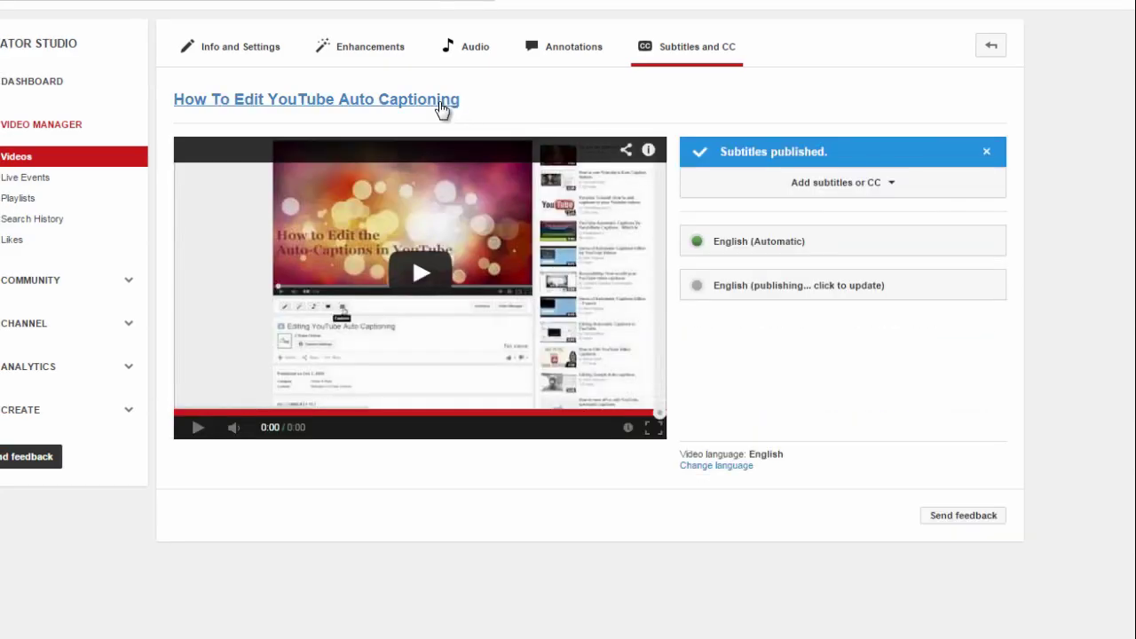
click(444, 107)
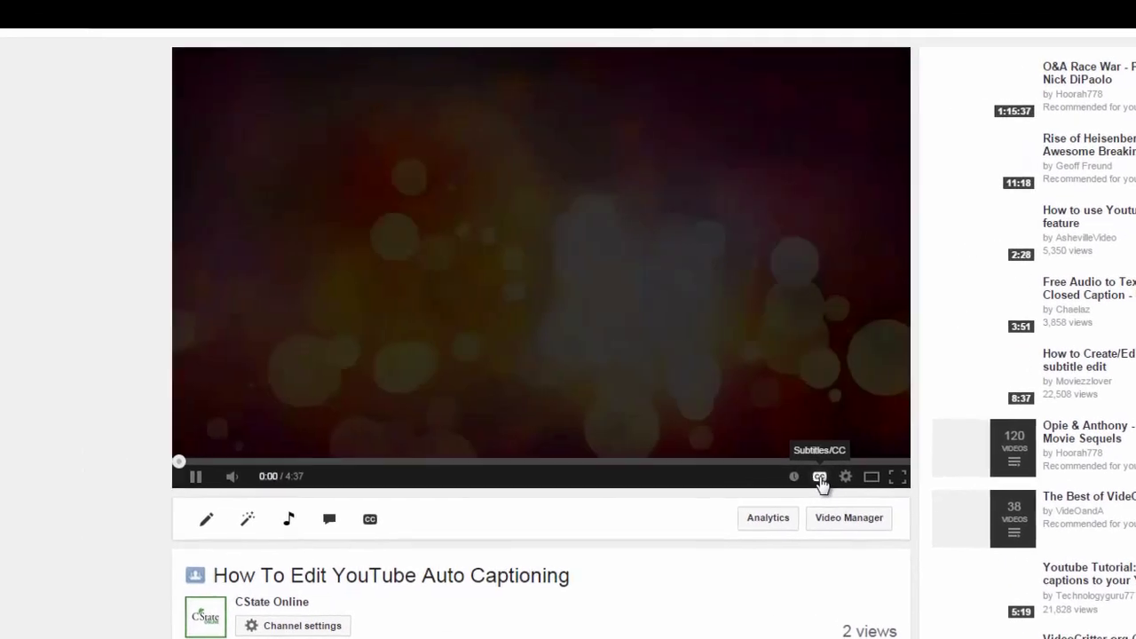
click(820, 480)
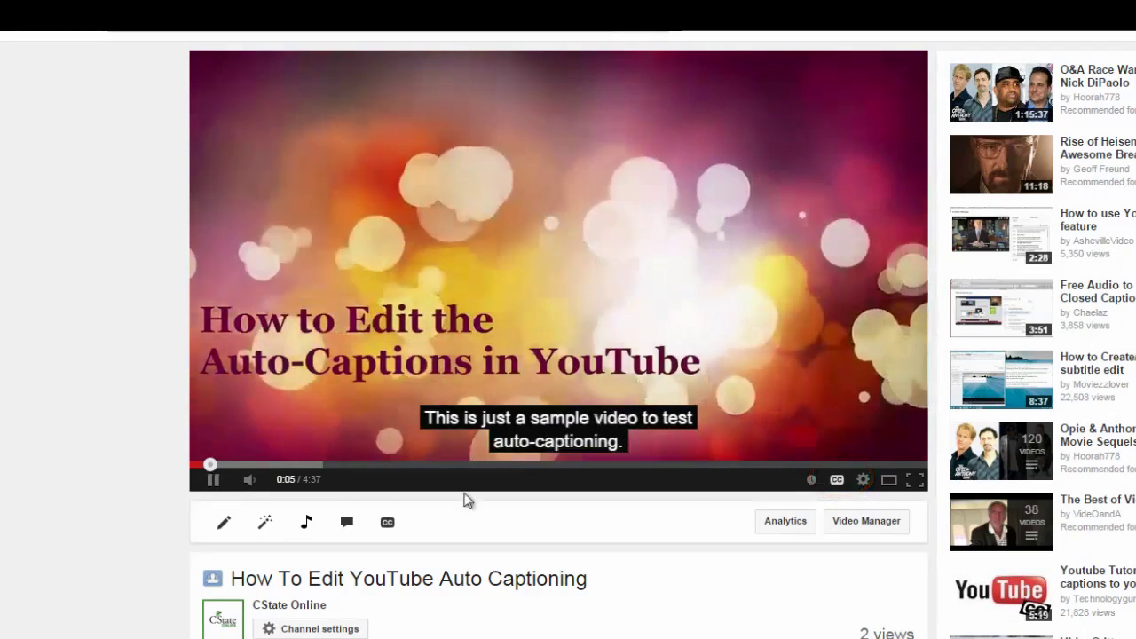
click(214, 480)
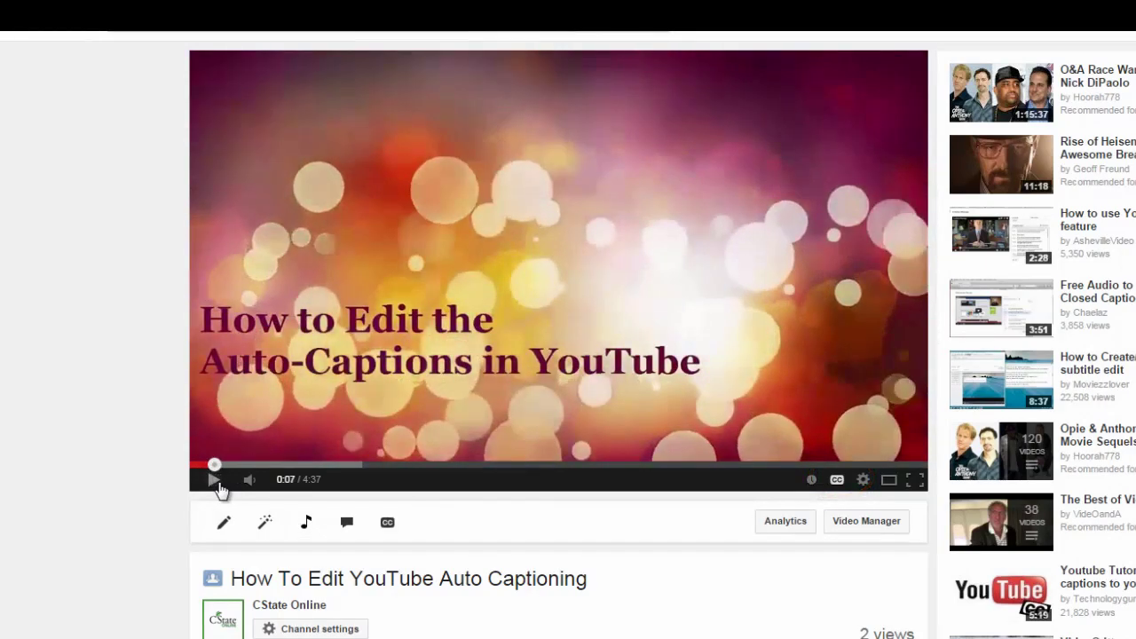